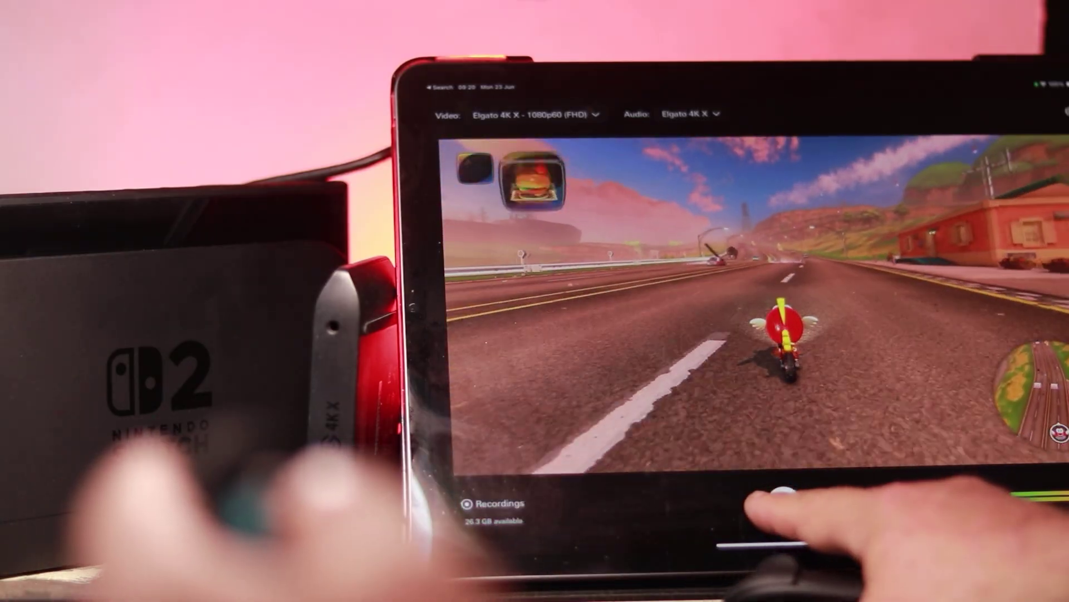
Start recording the incoming Switch 2 gameplay feed in the iPad capture app
{"action": "left_click", "coordinate": [785, 502]}
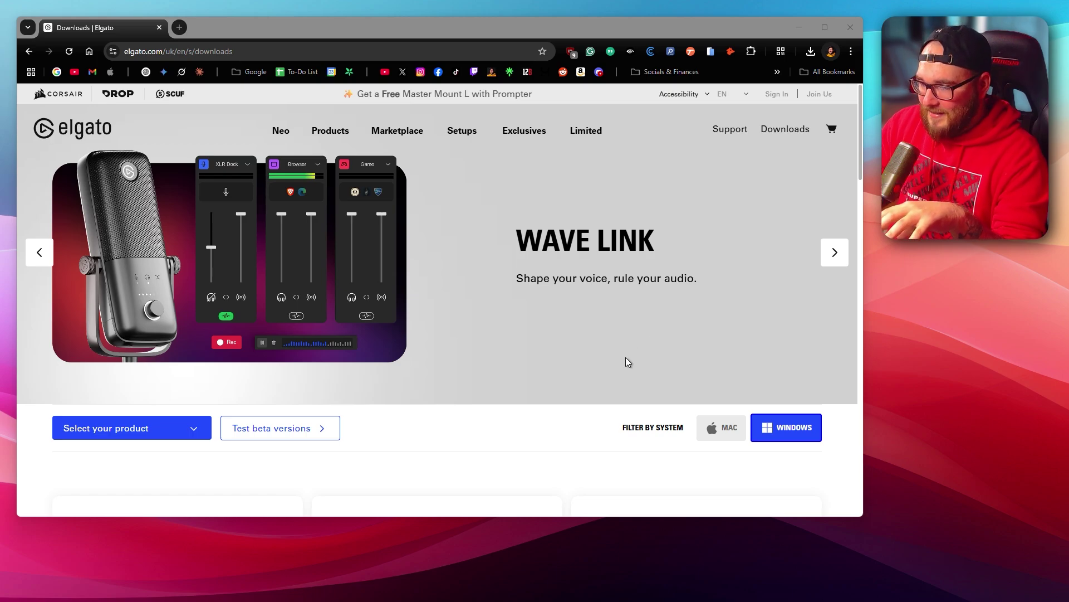
Download the Windows 4K Capture Utility from Elgato's downloads page, skipping the newsletter sign-up
{"action": "scroll", "coordinate": [627, 352], "scroll_direction": "down", "scroll_amount": 6}
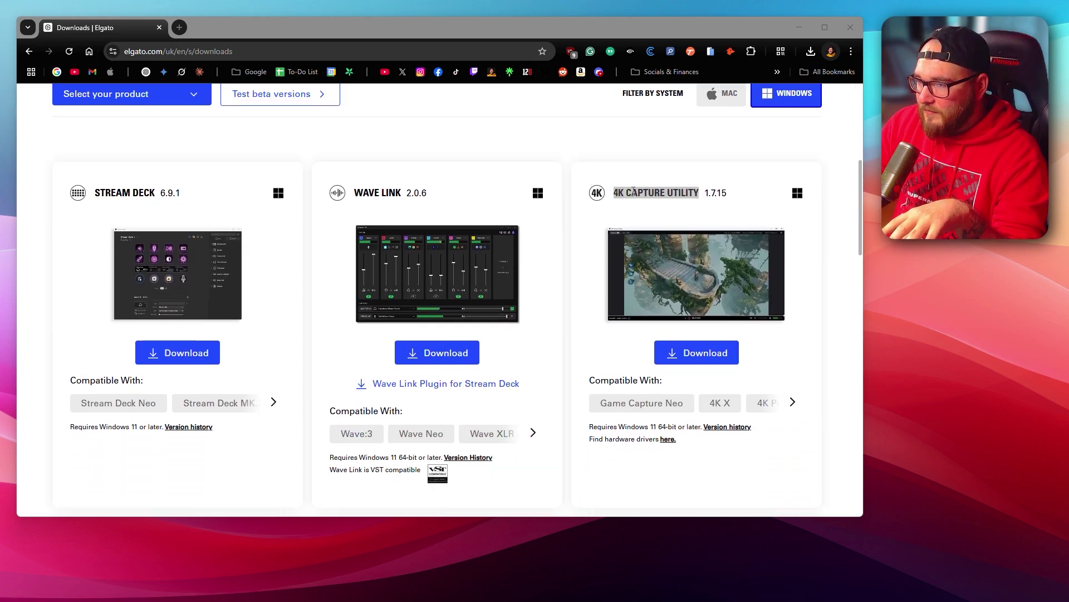
{"action": "left_click", "coordinate": [635, 195]}
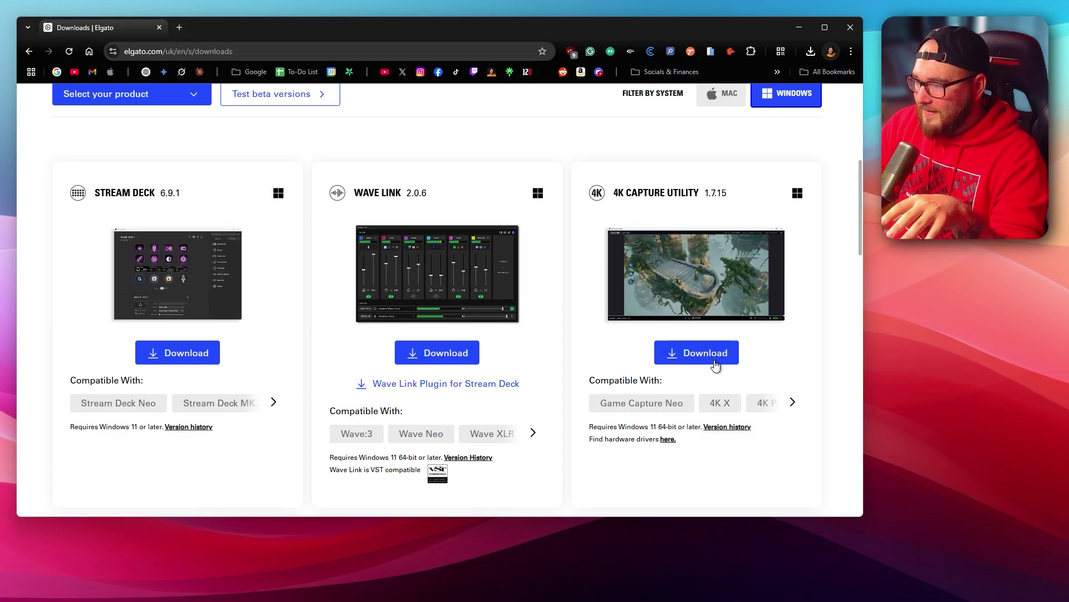
{"action": "left_click", "coordinate": [715, 362]}
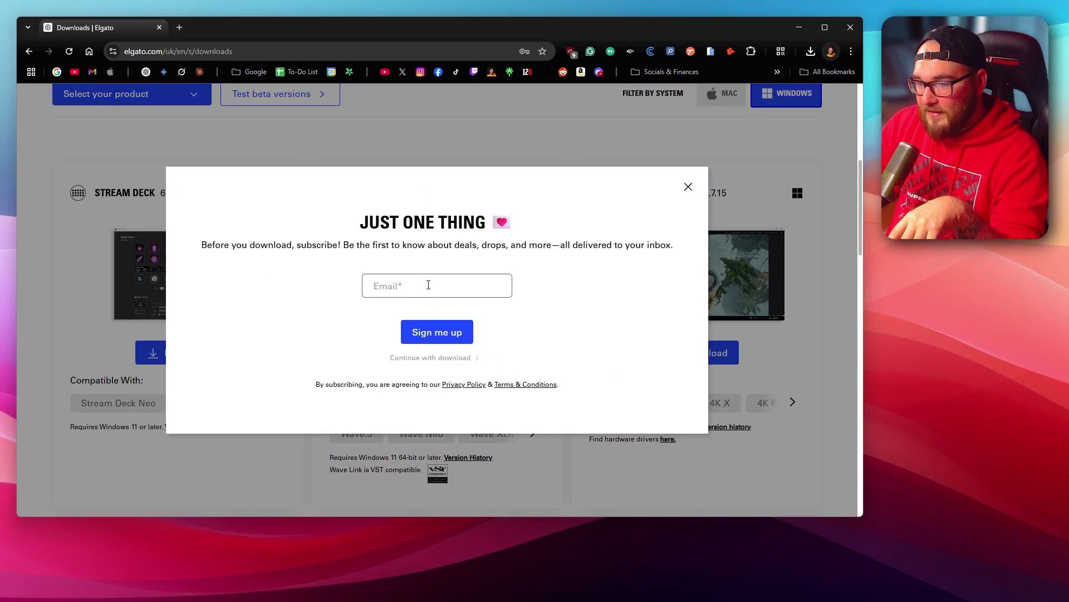
{"action": "left_click", "coordinate": [421, 360]}
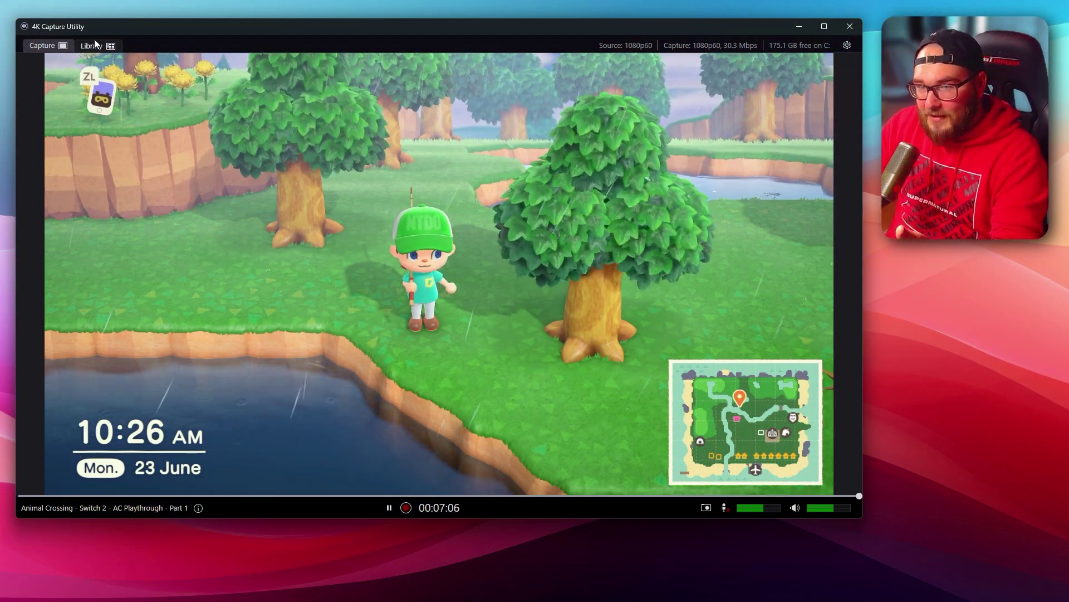
Check the Library, then view the recording's title, game and tags details
{"action": "left_click", "coordinate": [96, 44]}
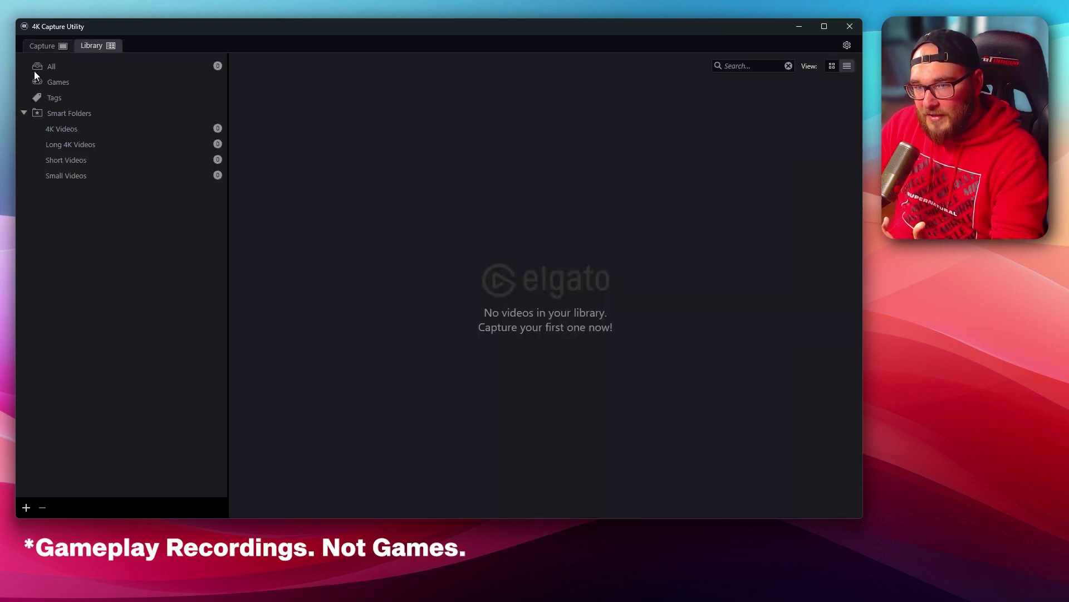
{"action": "left_click", "coordinate": [49, 48]}
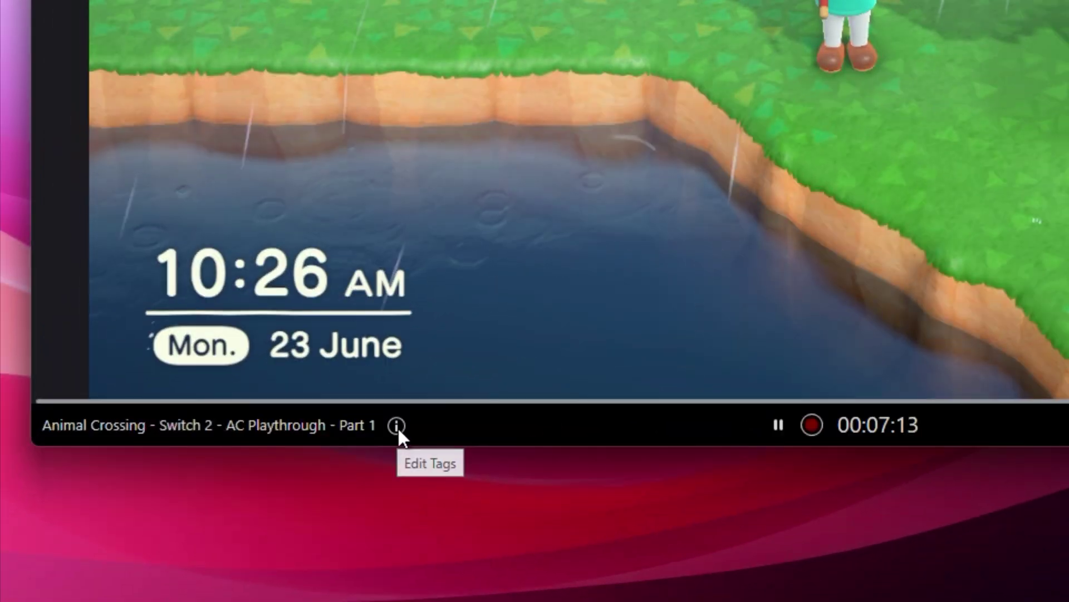
{"action": "left_click", "coordinate": [198, 508]}
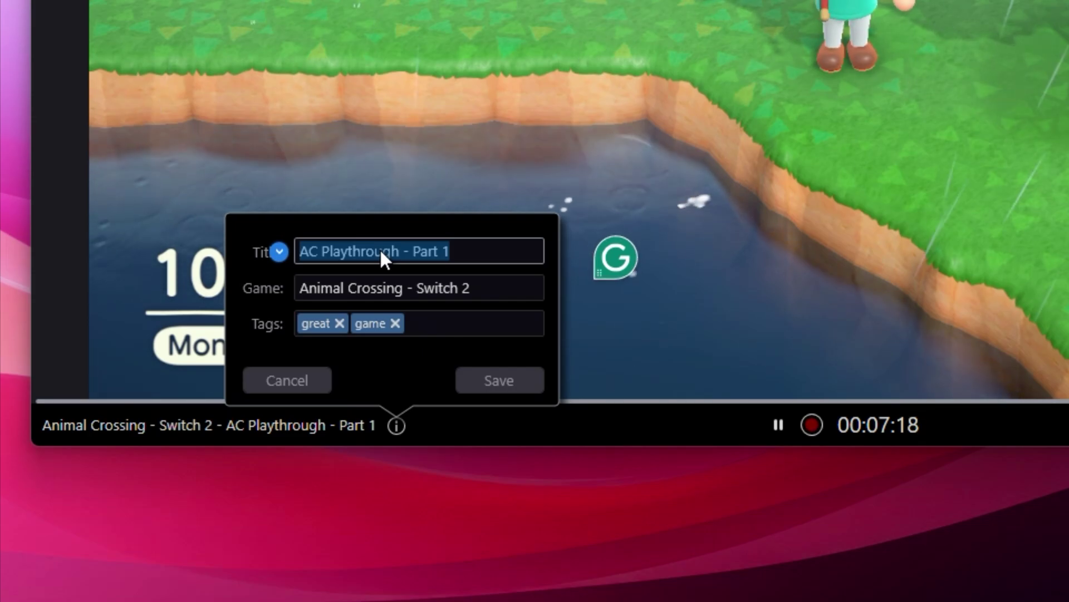
{"action": "left_click", "coordinate": [575, 226]}
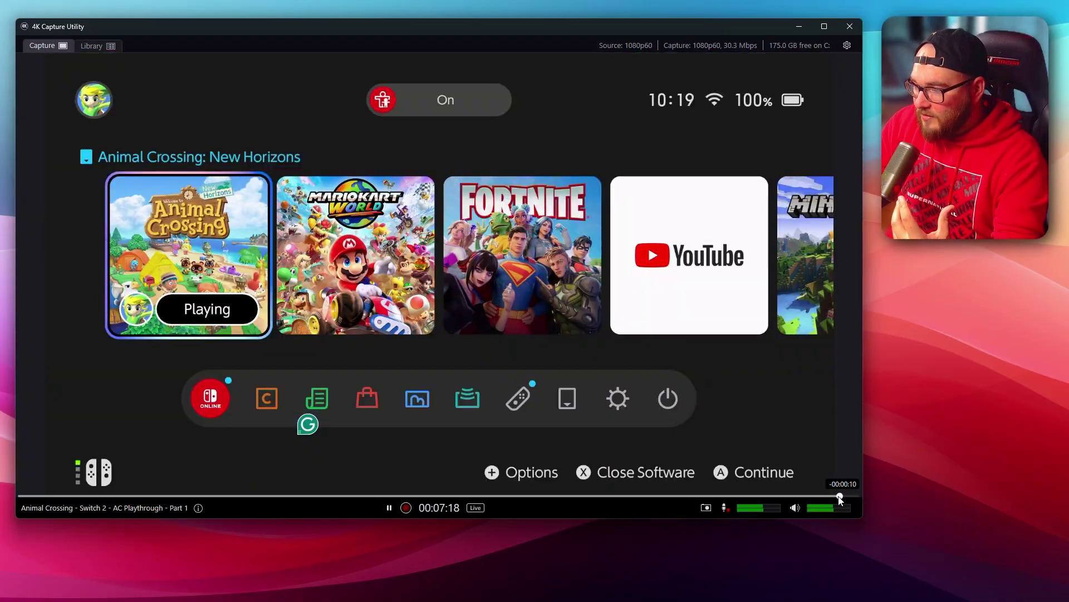
Rewind through the captured gameplay and bring up the recording preferences
{"action": "left_click", "coordinate": [810, 495]}
{"action": "left_click_drag", "start_coordinate": [811, 495], "coordinate": [771, 496]}
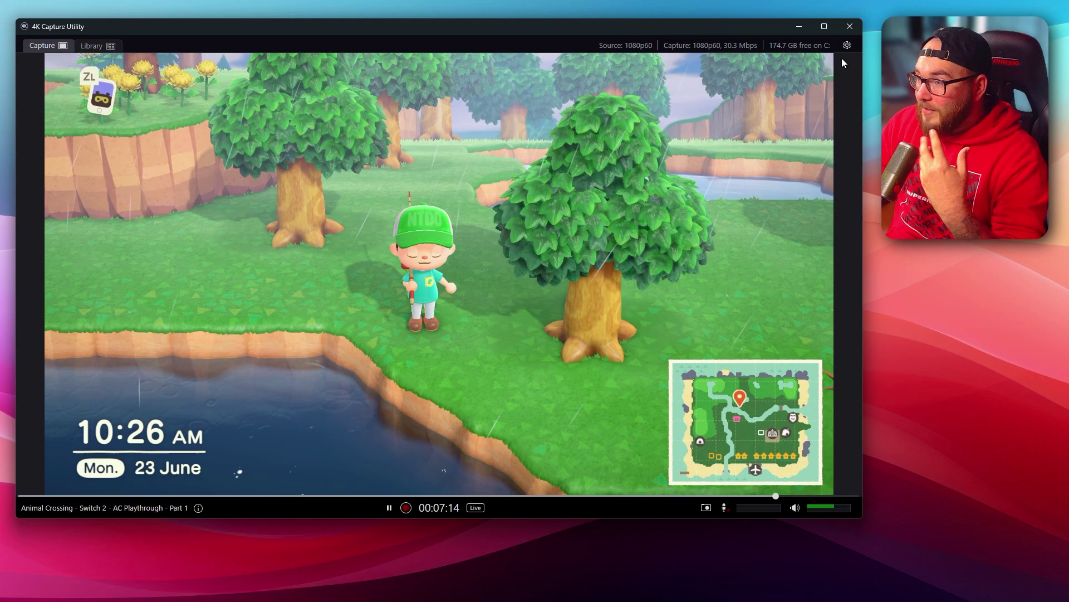
{"action": "left_click", "coordinate": [847, 46]}
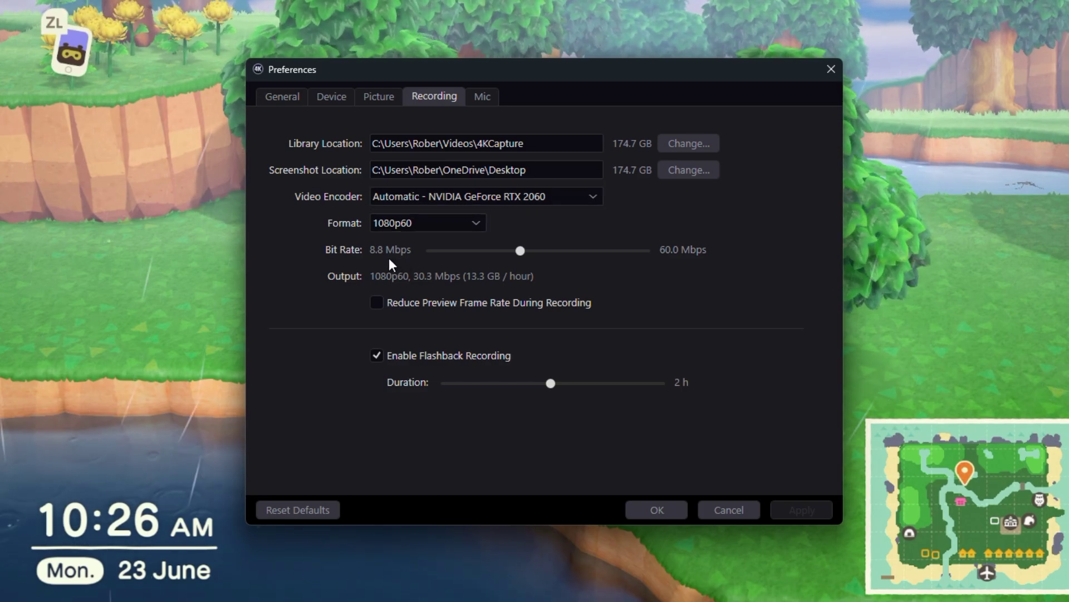
Review the Picture, Device and General preferences, ending on software version 1.7.15
{"action": "left_click", "coordinate": [379, 96]}
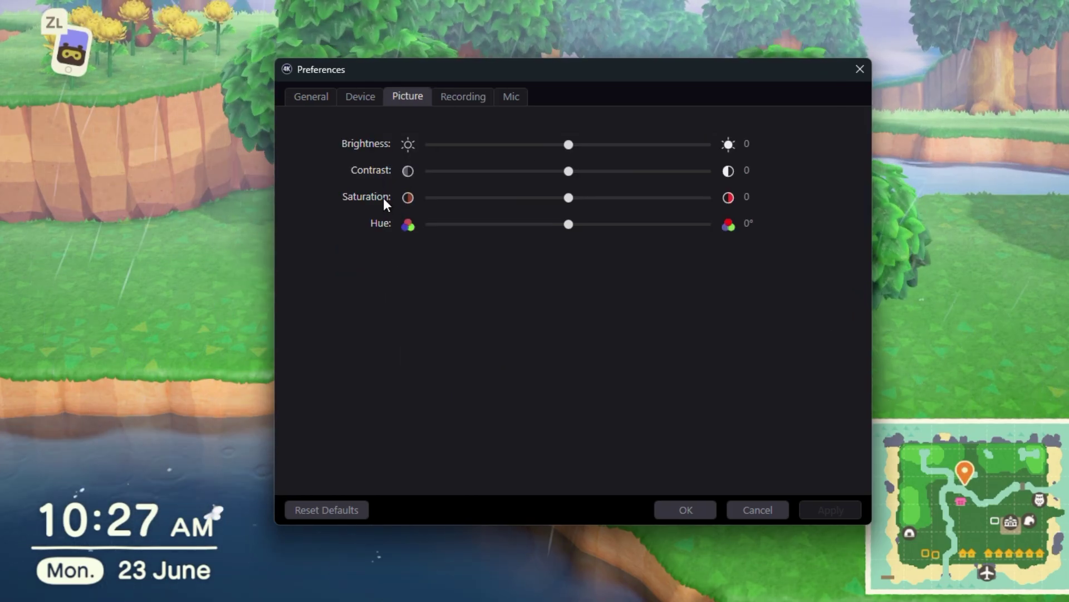
{"action": "left_click", "coordinate": [363, 101]}
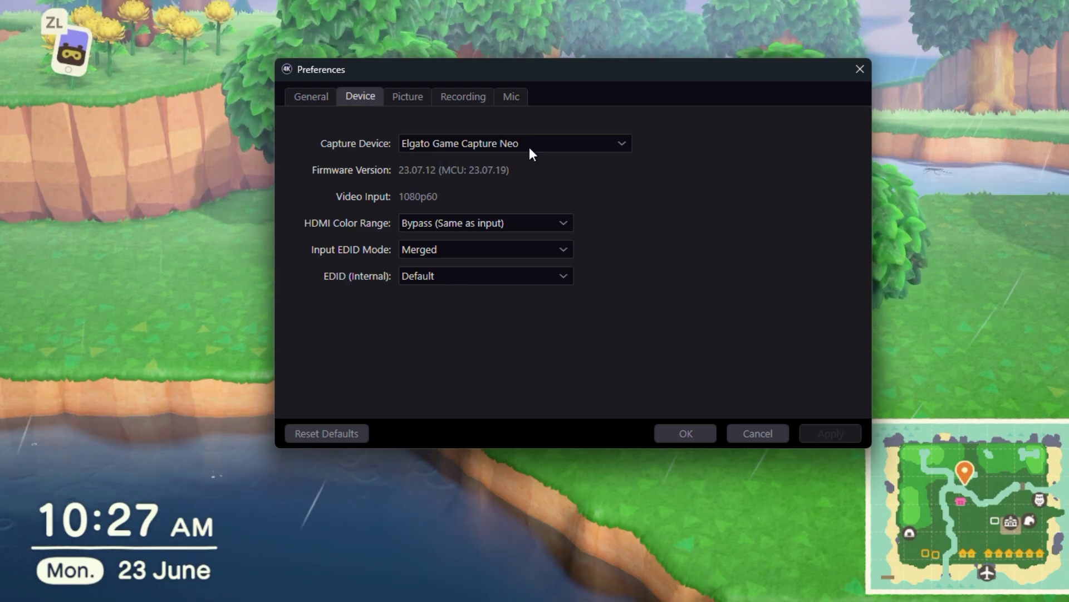
{"action": "left_click", "coordinate": [329, 99]}
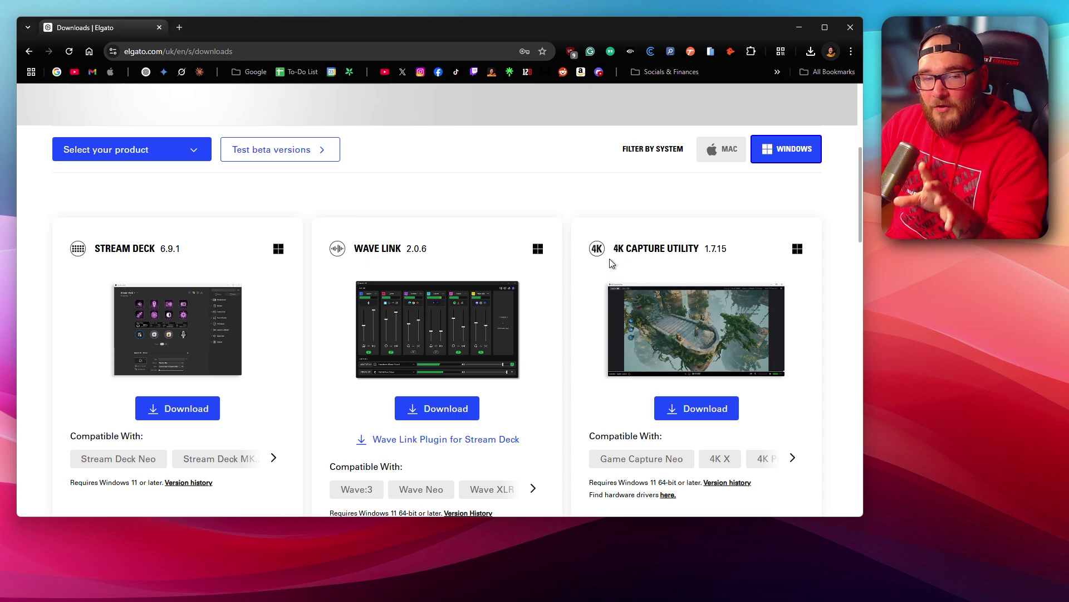
Go to Elgato's Beta Software page and compare it with the Downloads page
{"action": "left_click", "coordinate": [296, 157]}
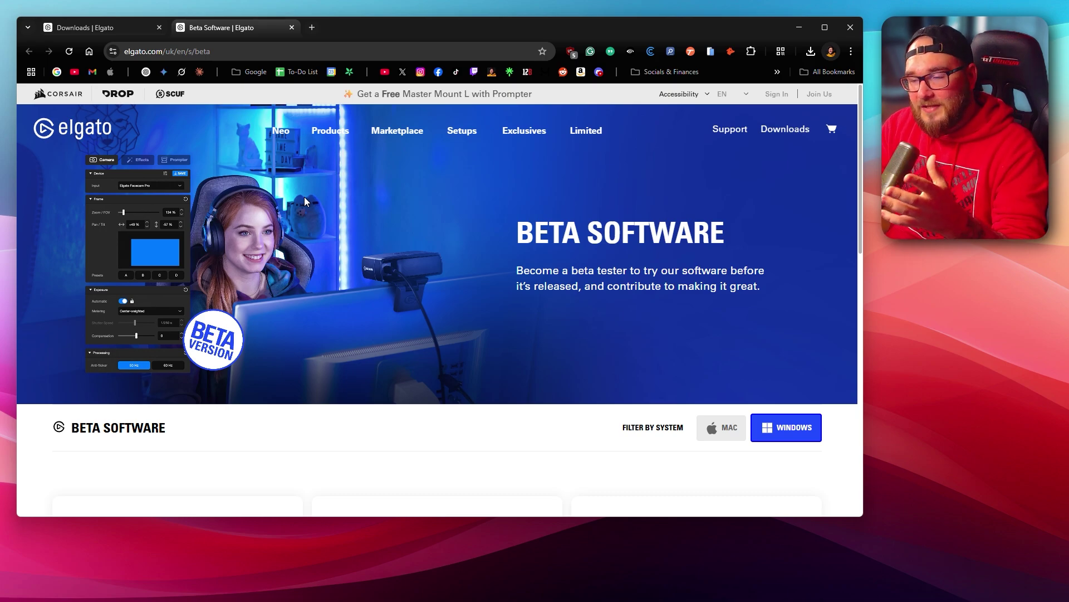
{"action": "scroll", "coordinate": [493, 363], "scroll_direction": "down", "scroll_amount": 4}
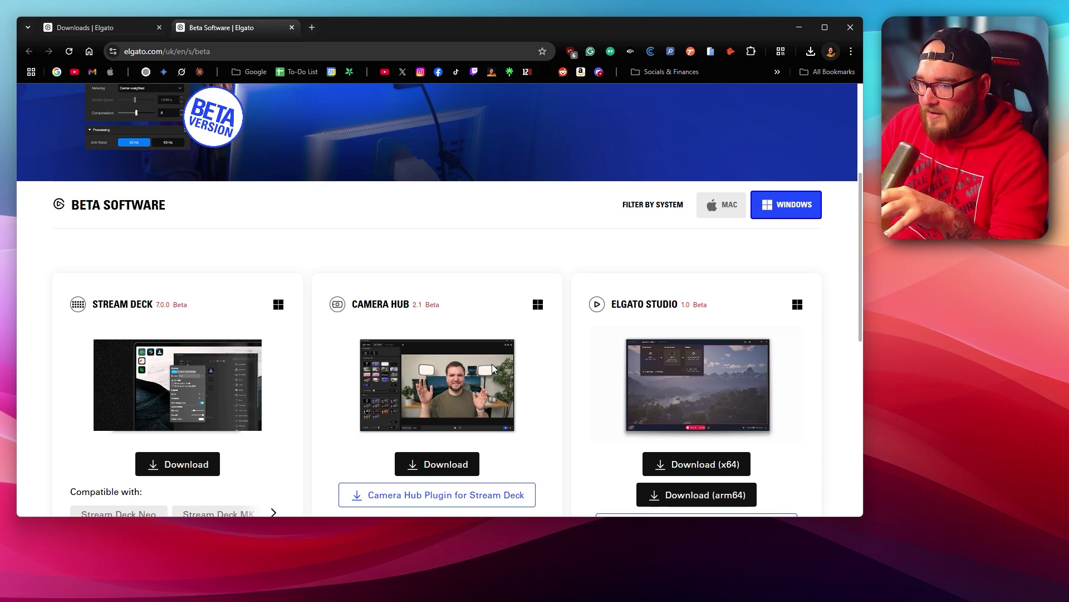
{"action": "scroll", "coordinate": [554, 331], "scroll_direction": "down", "scroll_amount": 1}
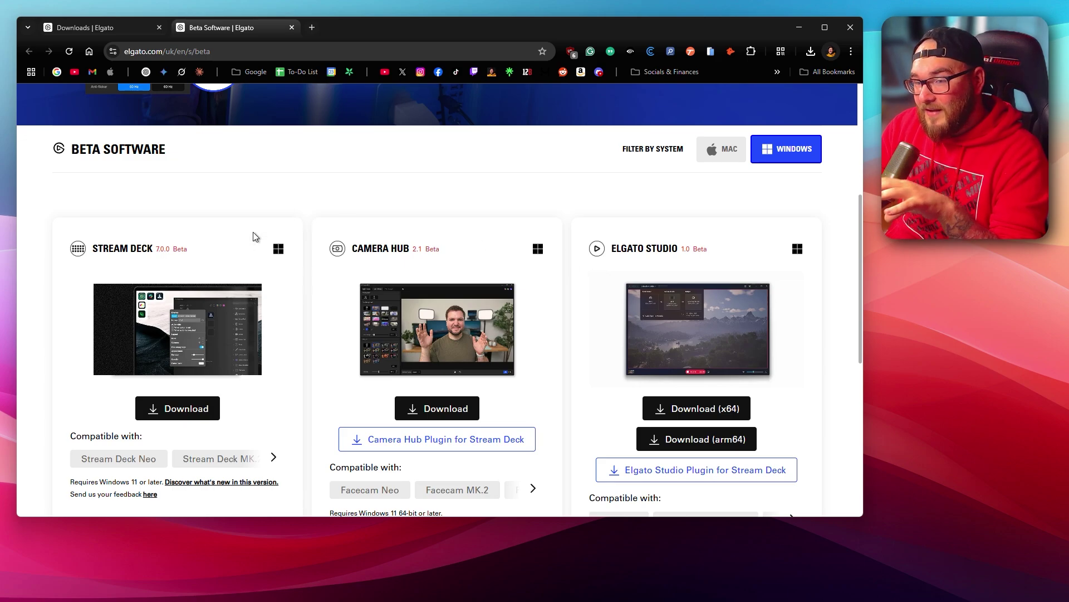
{"action": "scroll", "coordinate": [198, 210], "scroll_direction": "up", "scroll_amount": 1}
{"action": "key", "text": "ctrl+shift+Tab"}
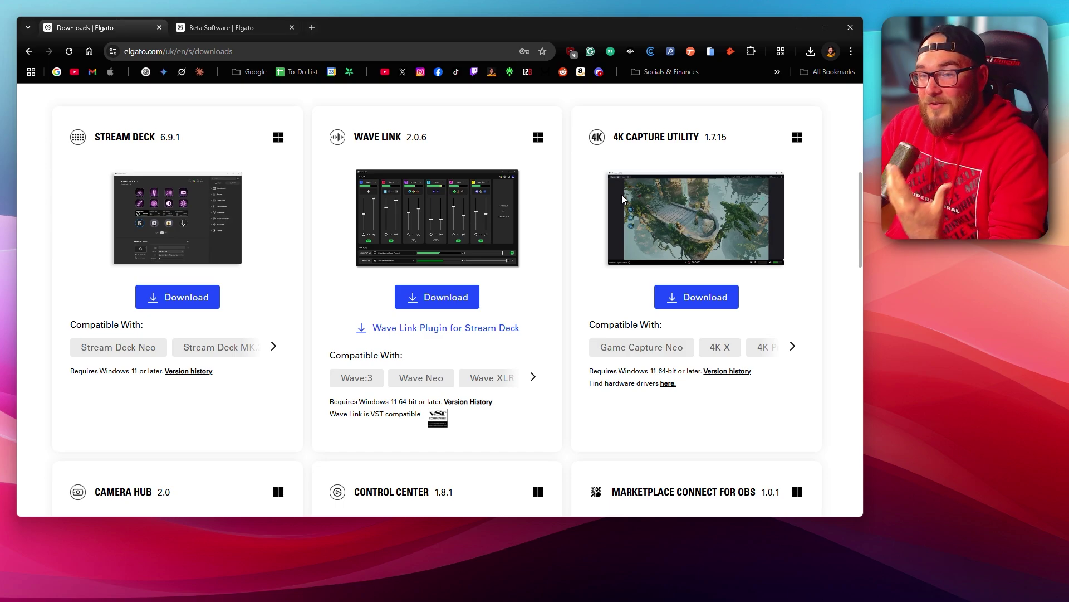
{"action": "key", "text": "ctrl+Tab"}
Download the Elgato Studio beta Windows x64 build, skipping the newsletter
{"action": "scroll", "coordinate": [612, 204], "scroll_direction": "down", "scroll_amount": 2}
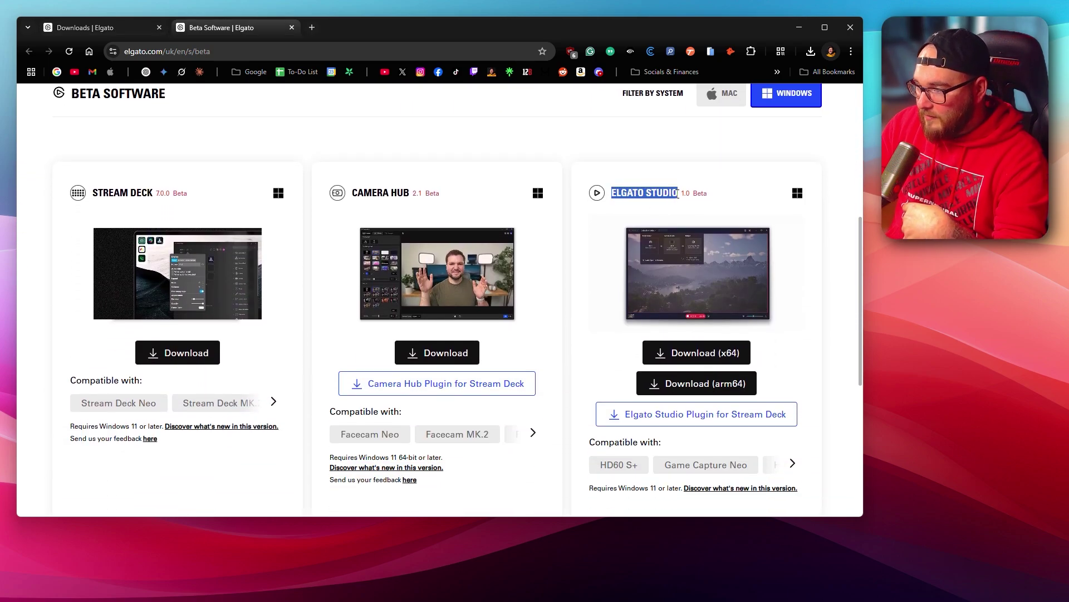
{"action": "left_click", "coordinate": [695, 354]}
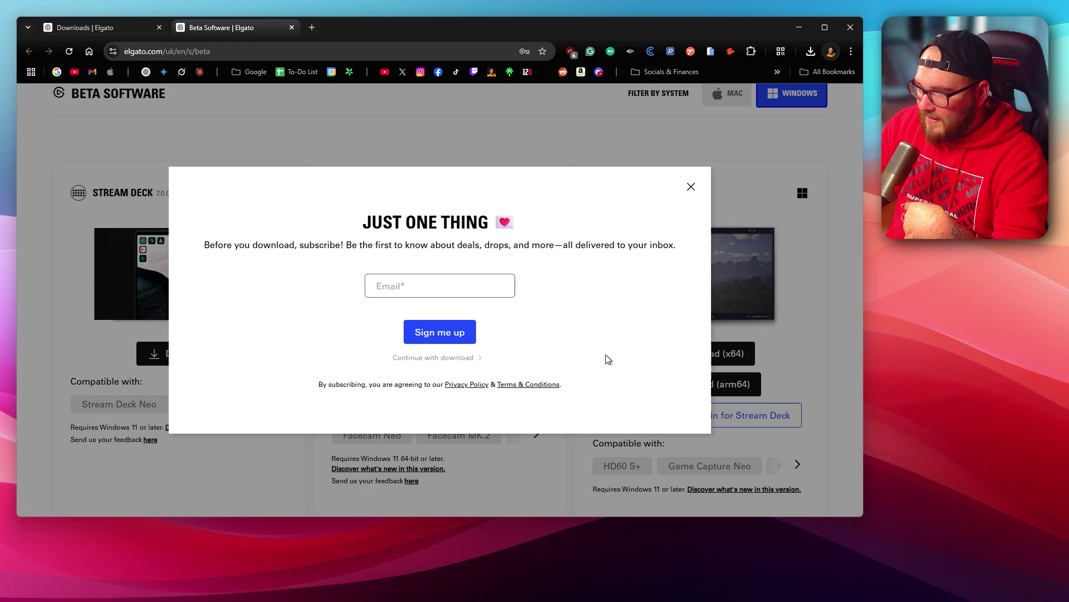
{"action": "left_click", "coordinate": [457, 358]}
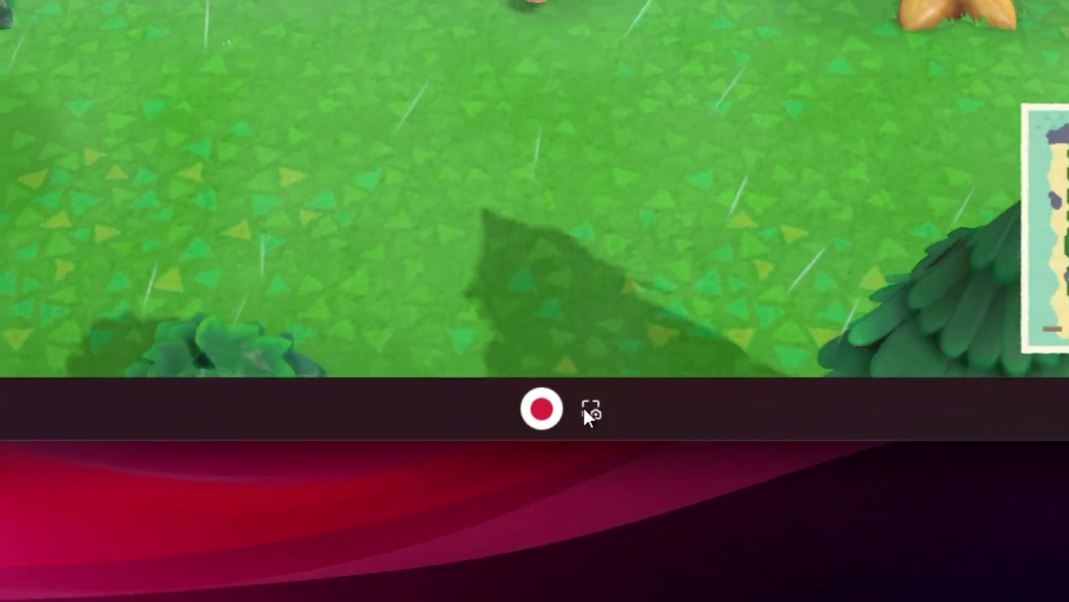
Record a roughly 17-second Switch 2 gameplay clip in Elgato Studio
{"action": "left_click", "coordinate": [546, 398]}
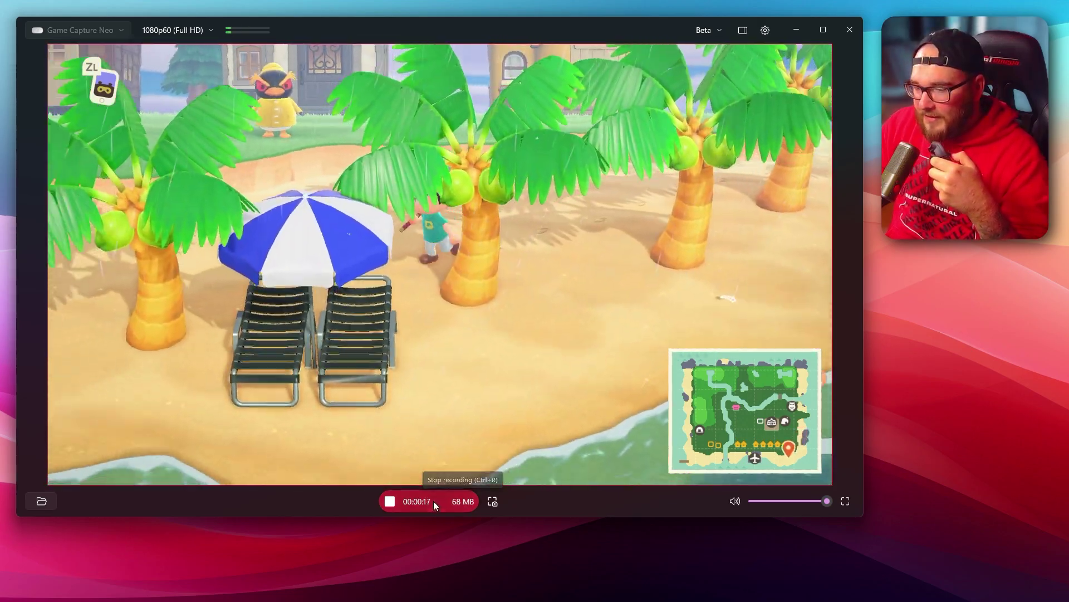
{"action": "left_click", "coordinate": [433, 500]}
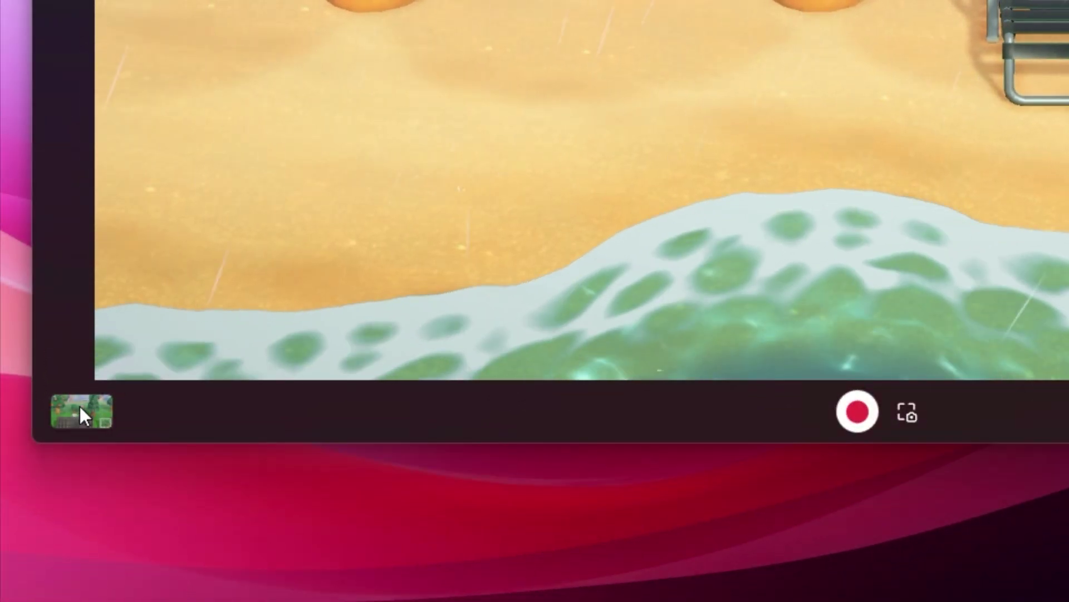
Check the saved 1080p60 clip's folder, then view Elgato Studio's Recording preferences
{"action": "left_click", "coordinate": [80, 409]}
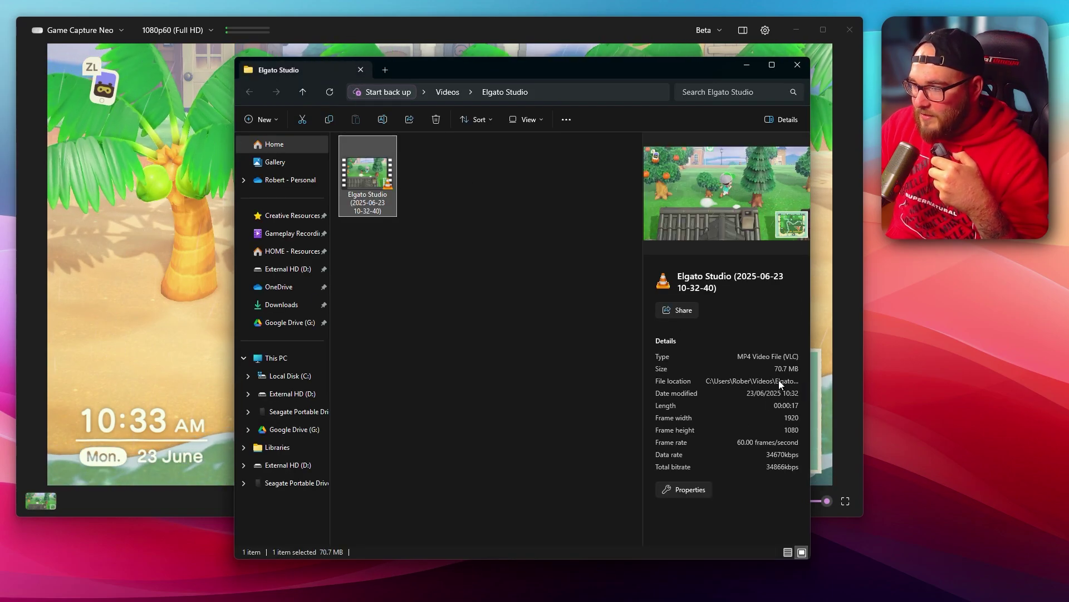
{"action": "left_click", "coordinate": [797, 65]}
{"action": "left_click", "coordinate": [763, 29]}
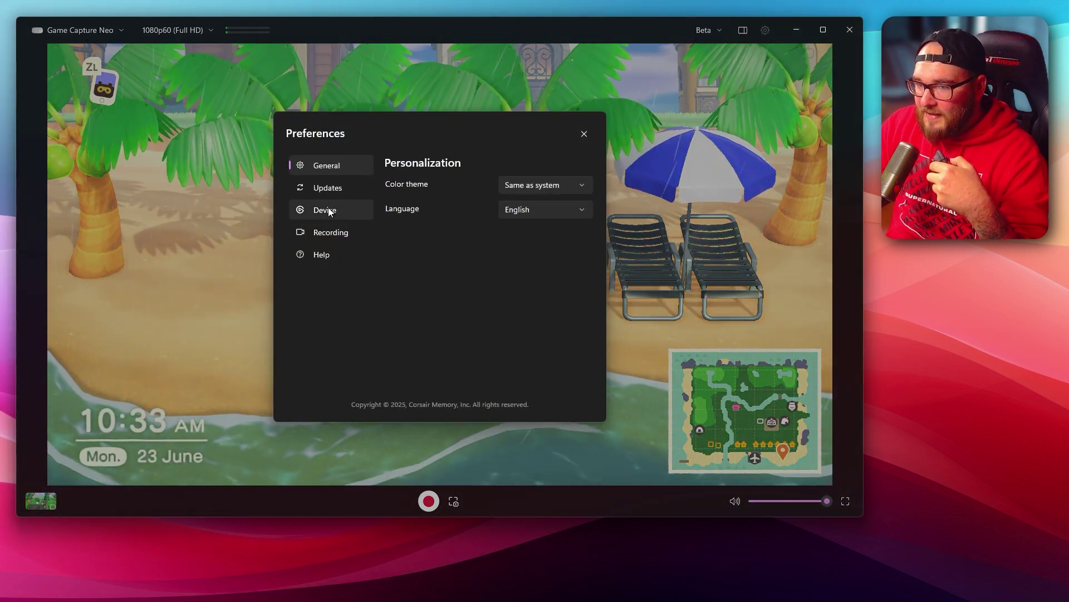
{"action": "left_click", "coordinate": [330, 232]}
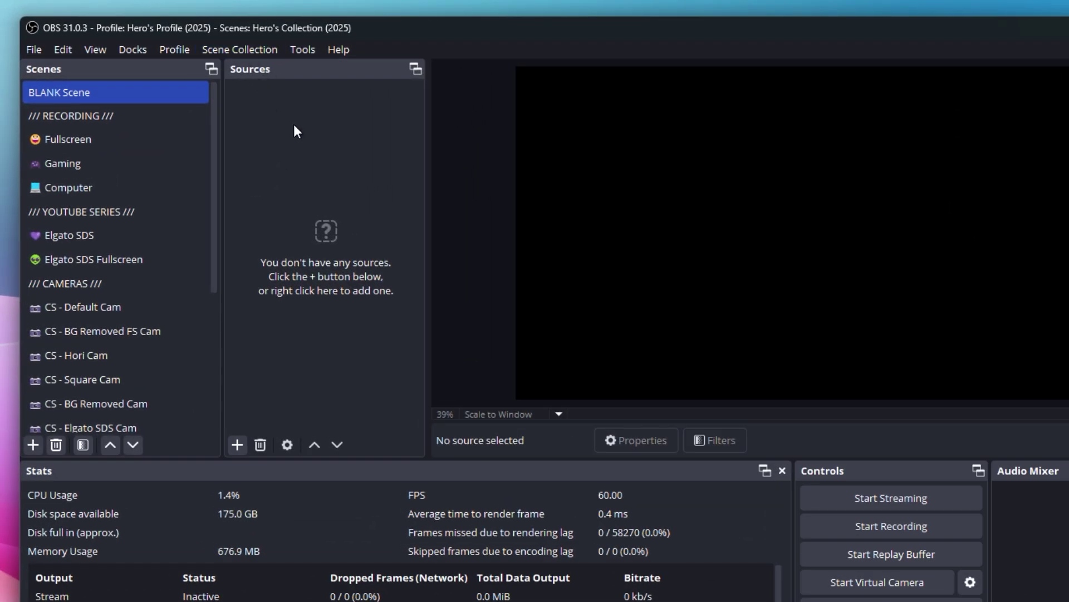
Add a Video Capture Device source 'Elgato Capture Neo' using the Elgato Game Capture Neo
{"action": "right_click", "coordinate": [293, 126]}
{"action": "mouse_move", "coordinate": [325, 136]}
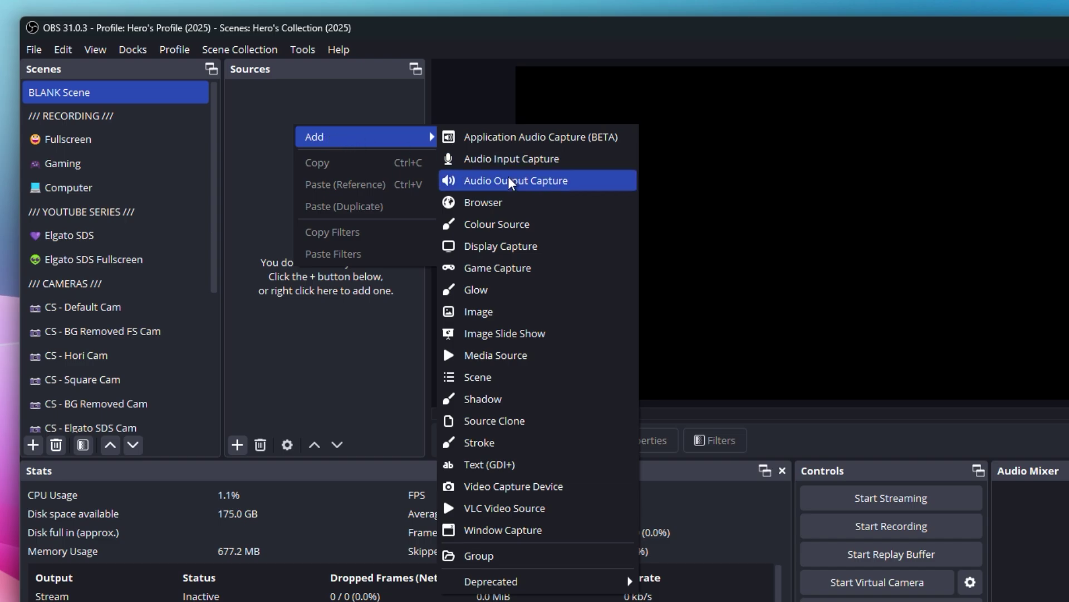
{"action": "left_click", "coordinate": [503, 488]}
{"action": "type", "text": "Elgato Ca"}
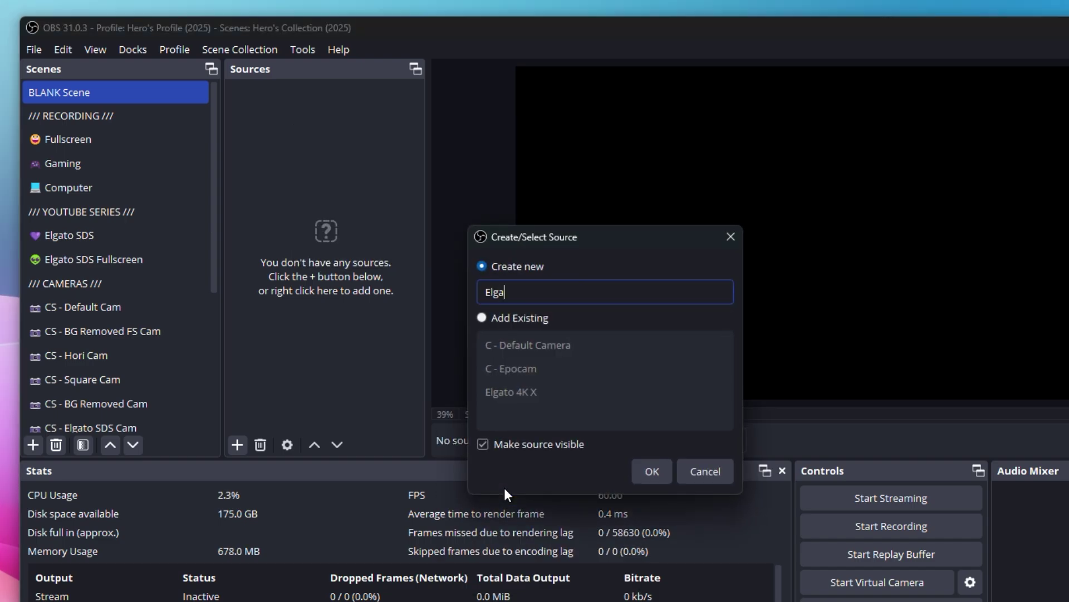
{"action": "type", "text": "pture Neo"}
{"action": "key", "text": "Return"}
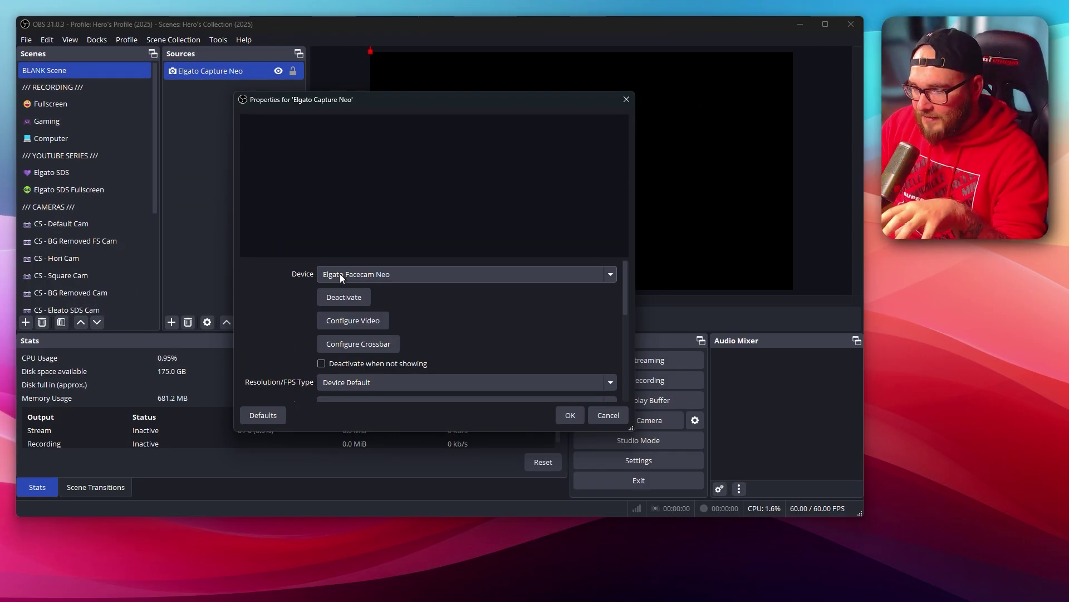
{"action": "left_click", "coordinate": [341, 275]}
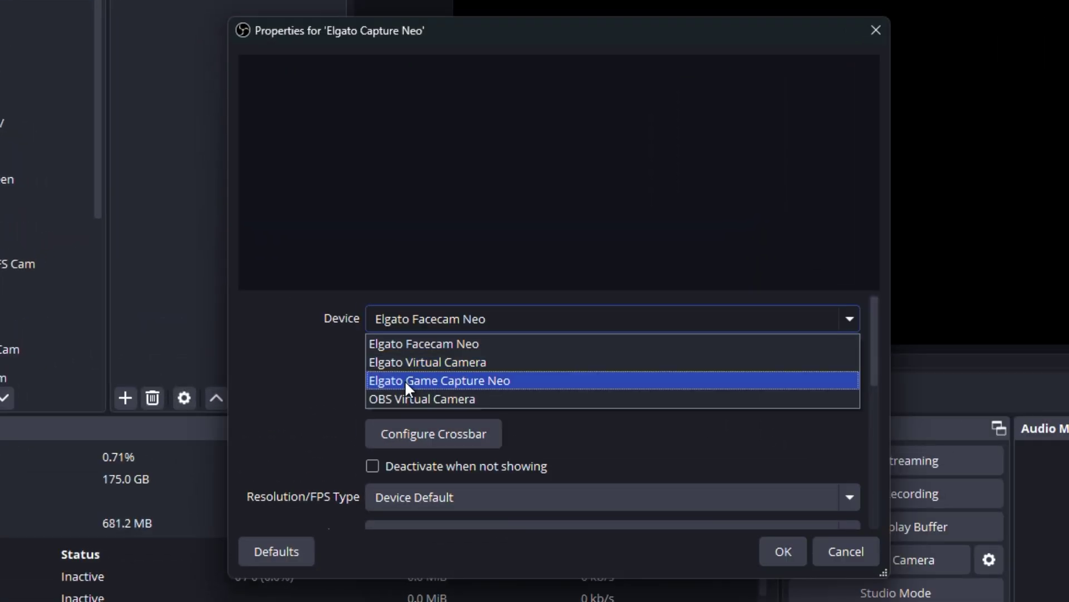
{"action": "left_click", "coordinate": [450, 378]}
{"action": "key", "text": "Return"}
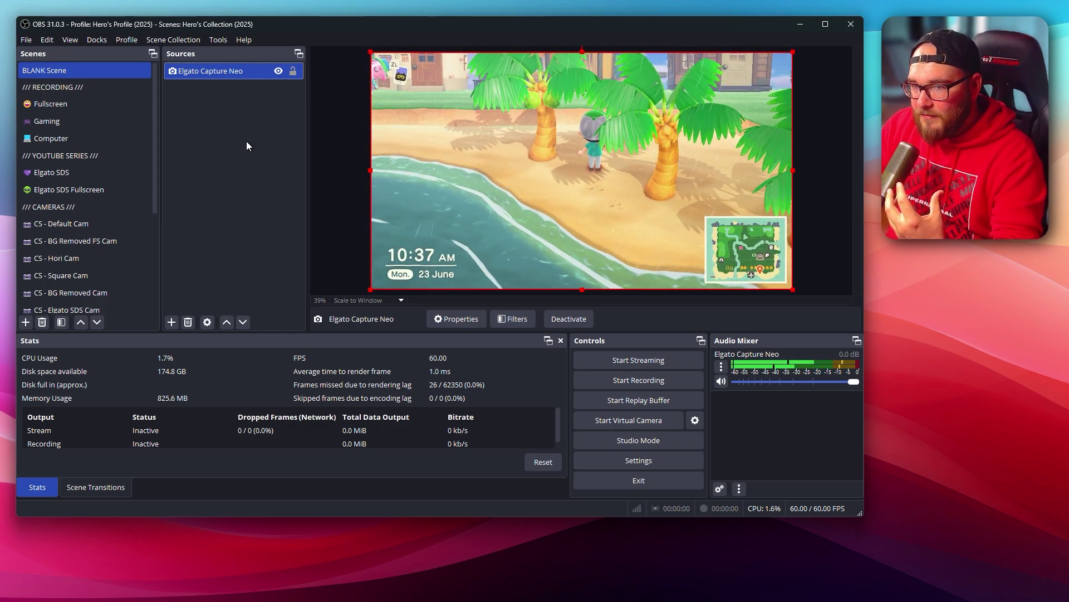
Add an Audio Input Capture source 'WaveDX 2' using Wave Link MicrophoneFX (Elgato XLR Dock)
{"action": "right_click", "coordinate": [233, 132]}
{"action": "mouse_move", "coordinate": [254, 142]}
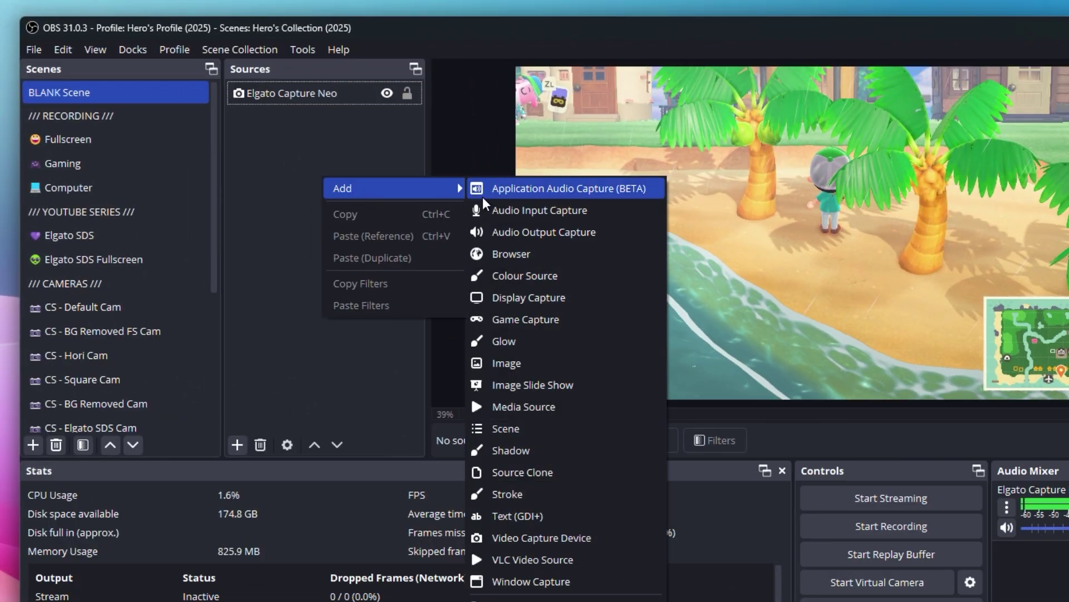
{"action": "left_click", "coordinate": [515, 211]}
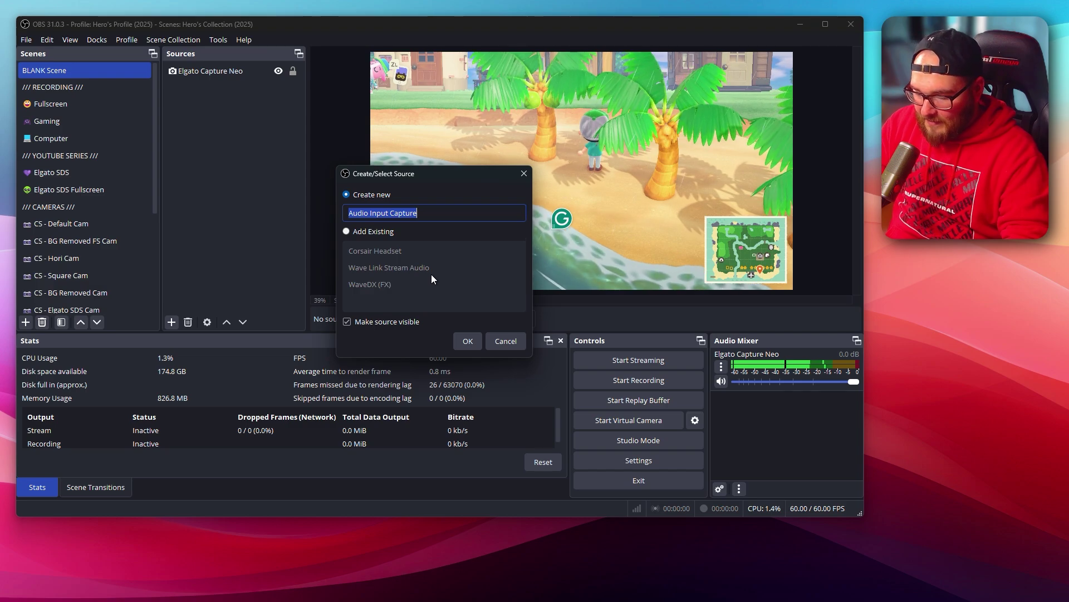
{"action": "type", "text": "Wave"}
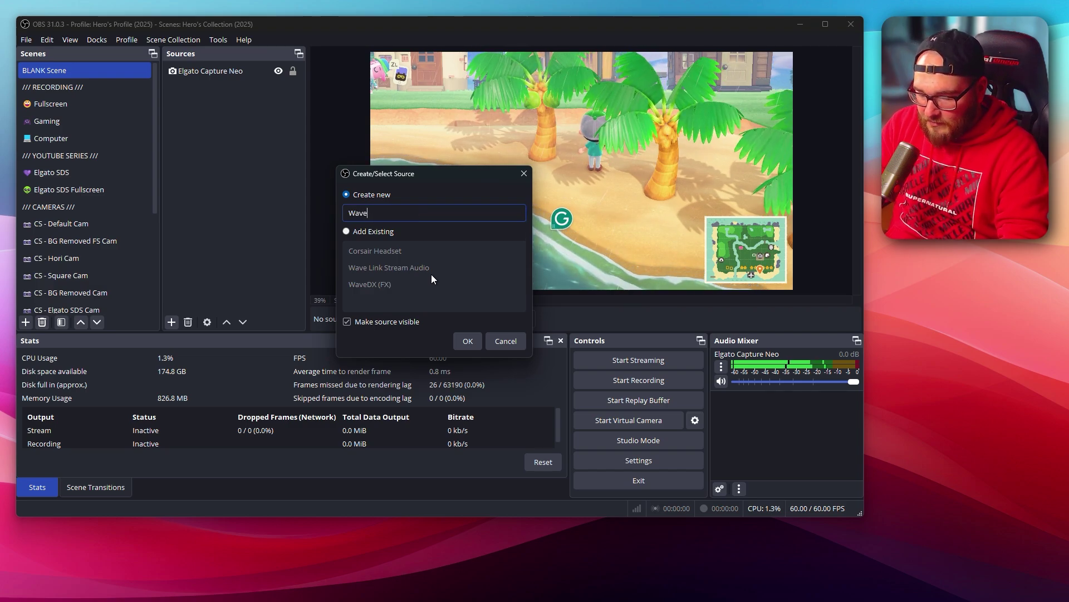
{"action": "type", "text": "DX 2"}
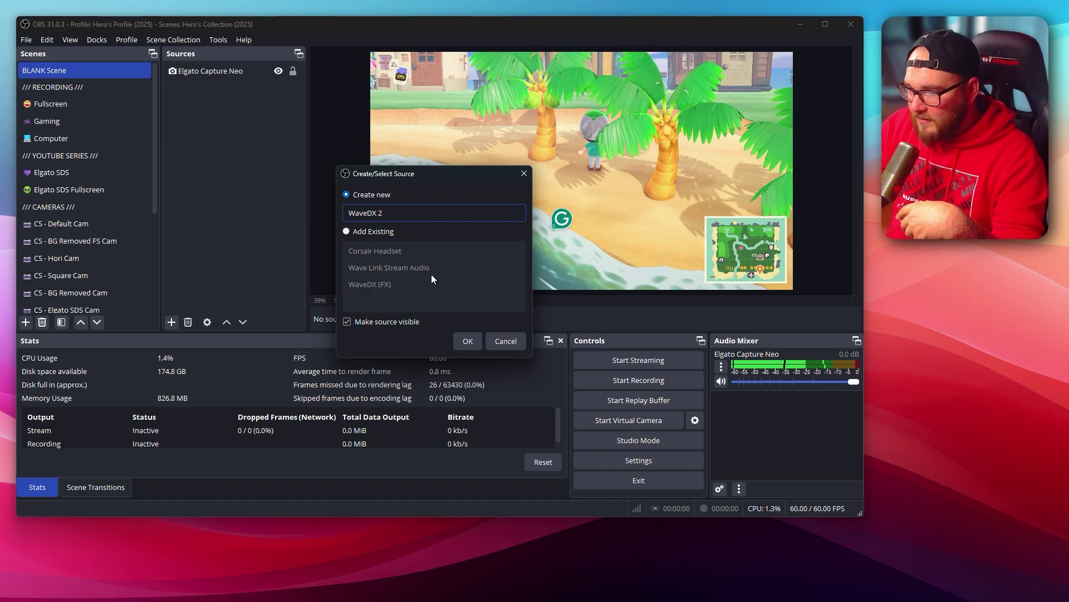
{"action": "left_click", "coordinate": [468, 340]}
{"action": "left_click", "coordinate": [329, 136]}
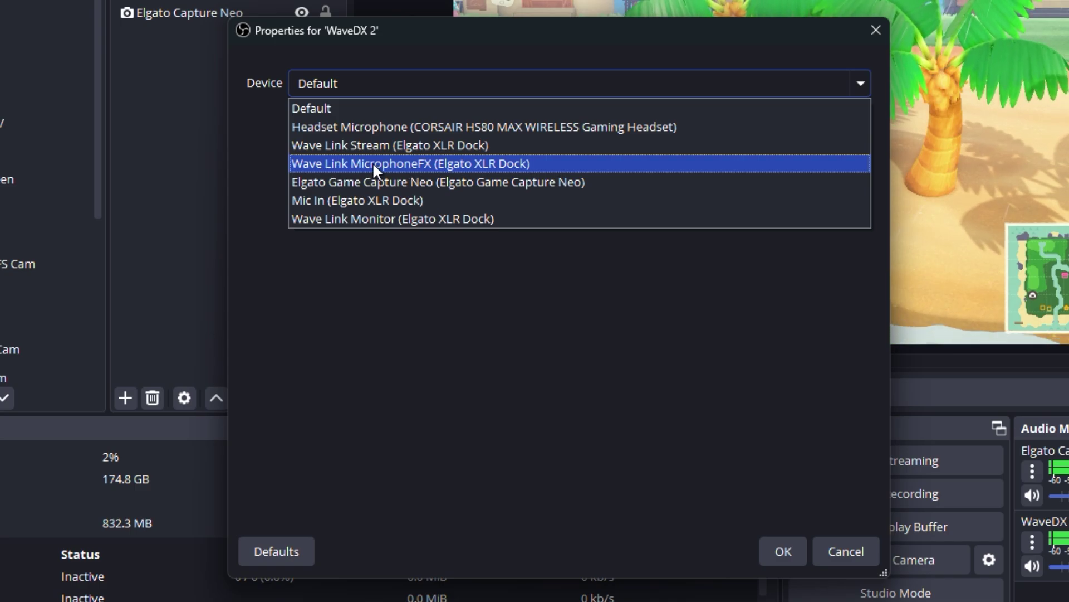
{"action": "left_click", "coordinate": [429, 166]}
{"action": "left_click", "coordinate": [772, 541]}
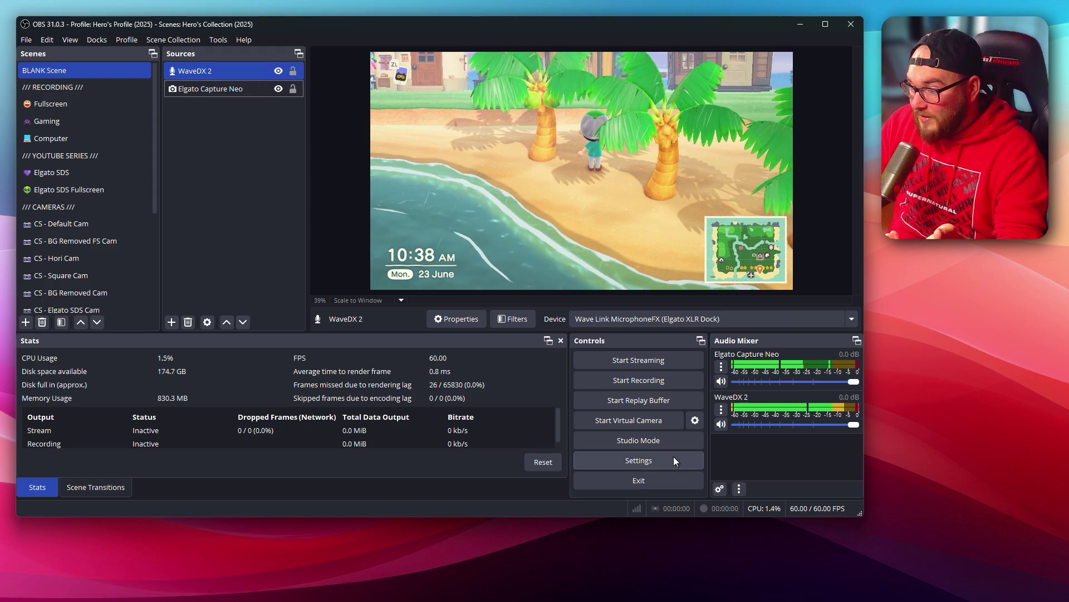
Start connecting a Twitch account from the Stream page of OBS Settings
{"action": "left_click", "coordinate": [631, 459]}
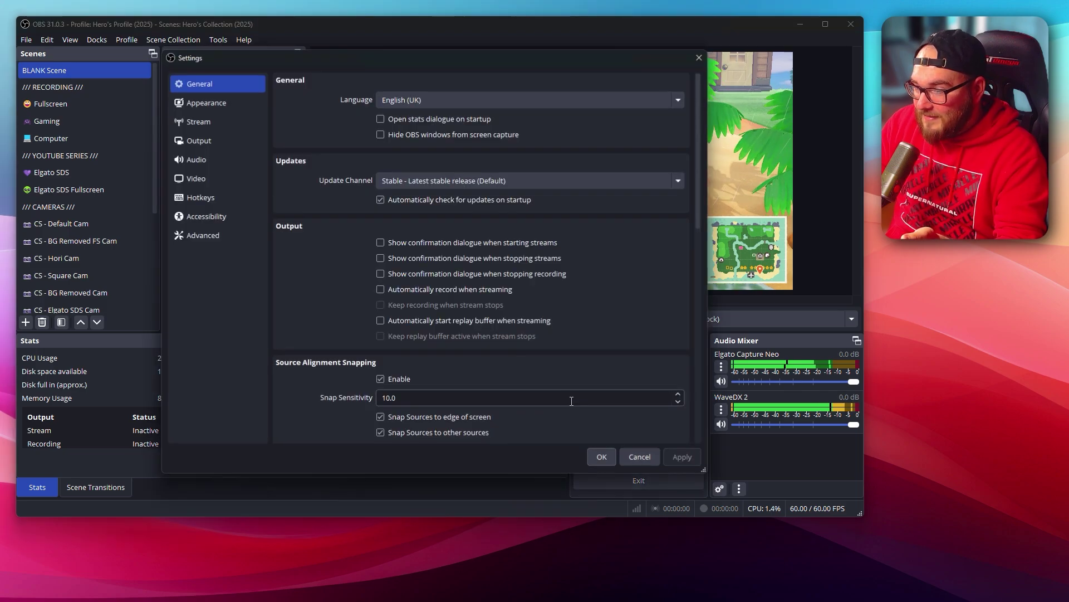
{"action": "left_click", "coordinate": [199, 122]}
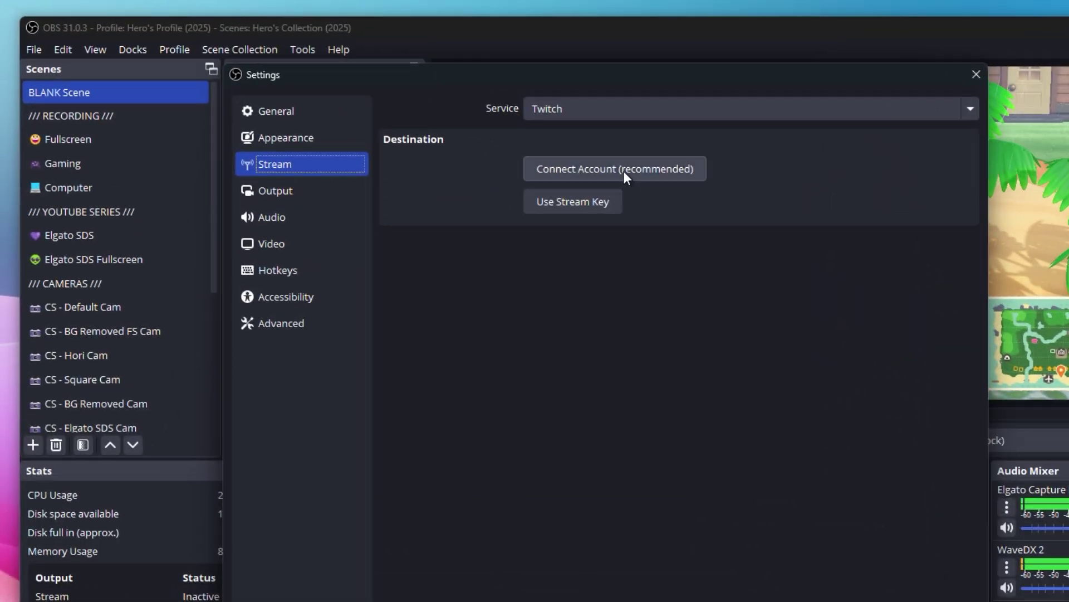
{"action": "left_click", "coordinate": [623, 171]}
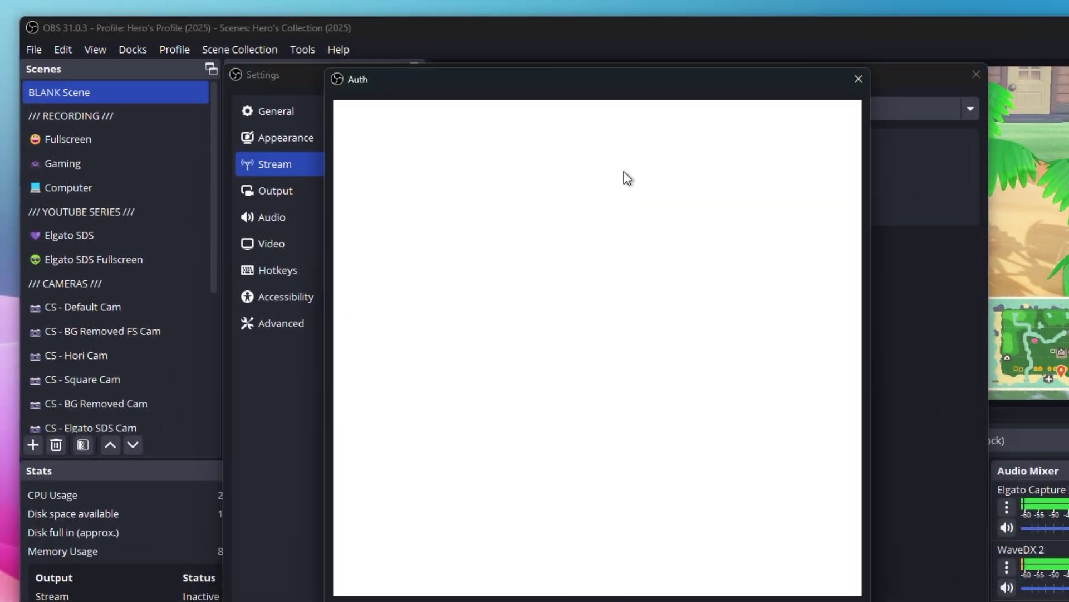